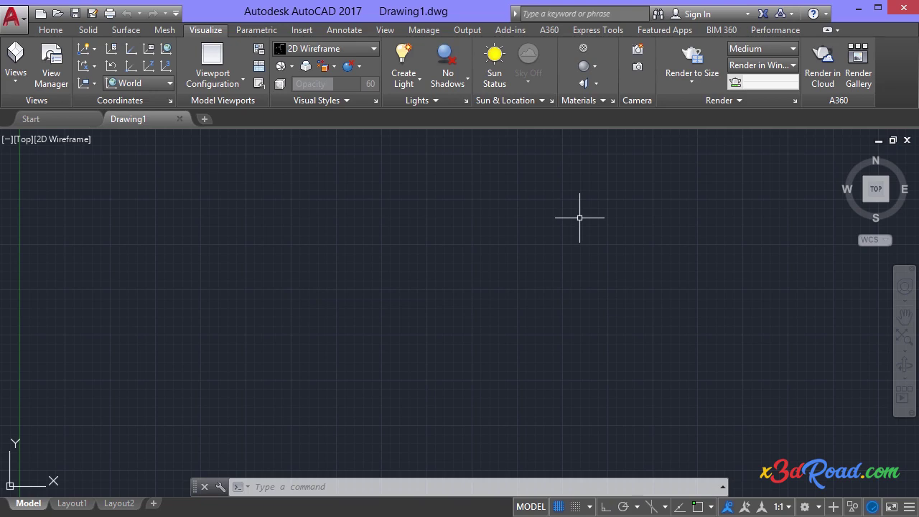
# Switch to SW Isometric and draw a rectangular planar surface from two corner points
pyautogui.click(23, 140)
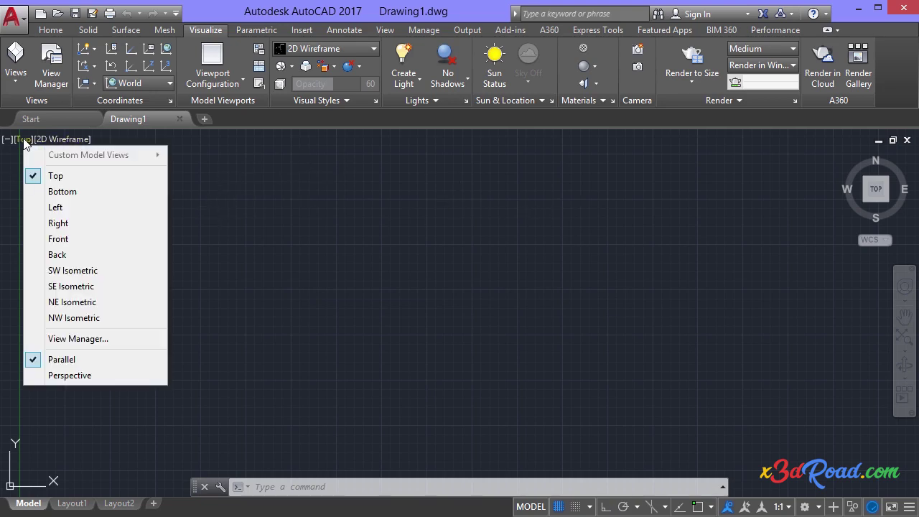
pyautogui.click(86, 272)
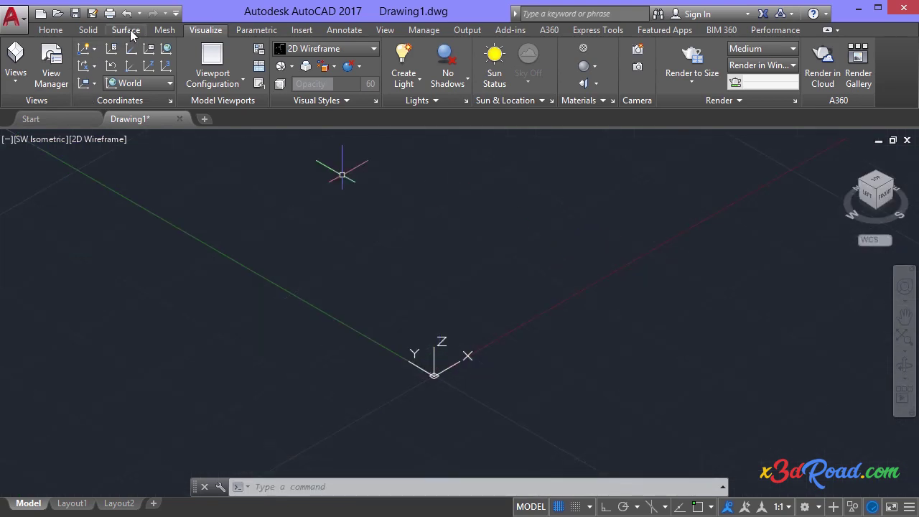
pyautogui.click(126, 30)
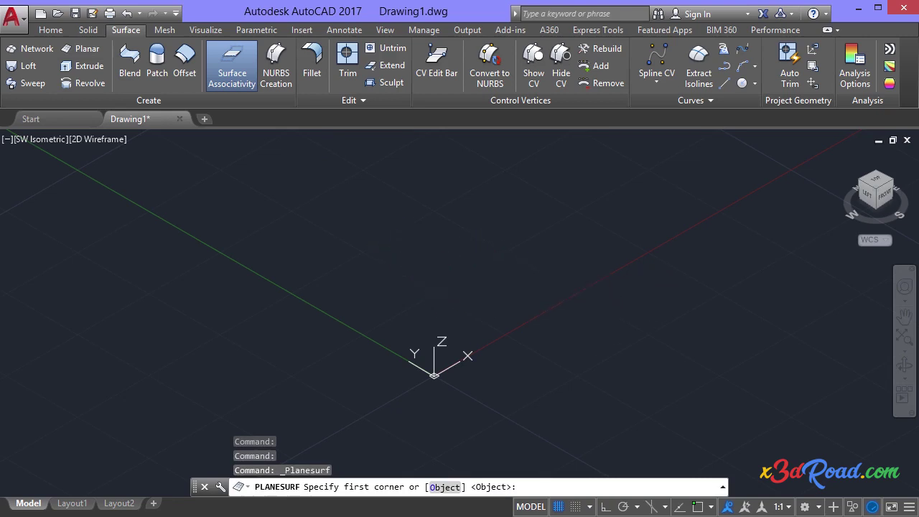
pyautogui.click(419, 267)
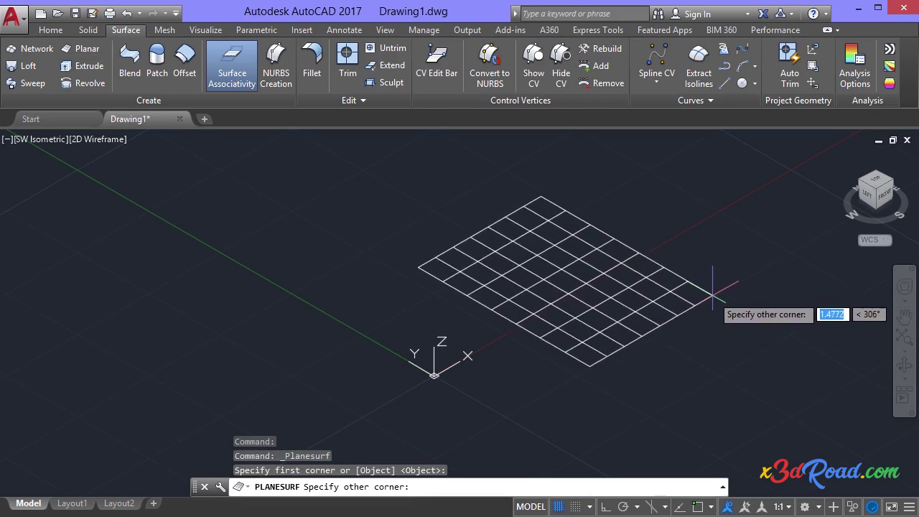
pyautogui.click(713, 294)
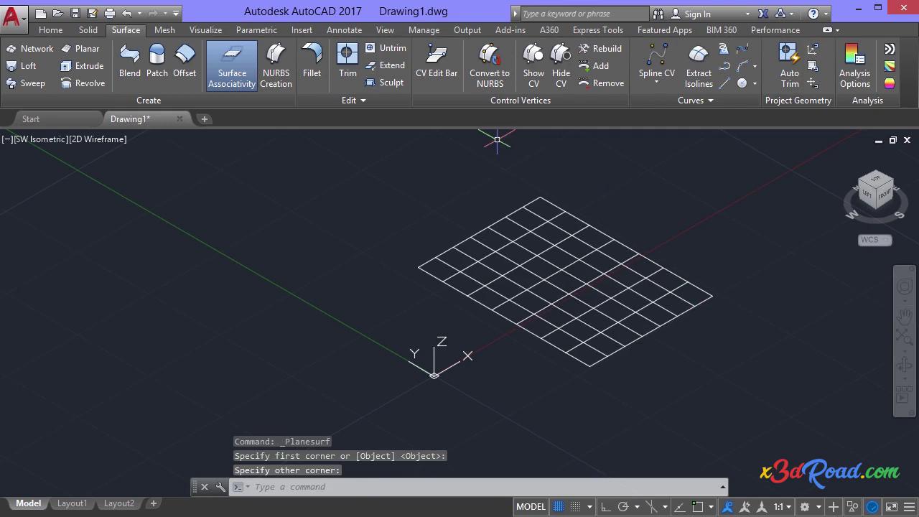
pyautogui.click(207, 31)
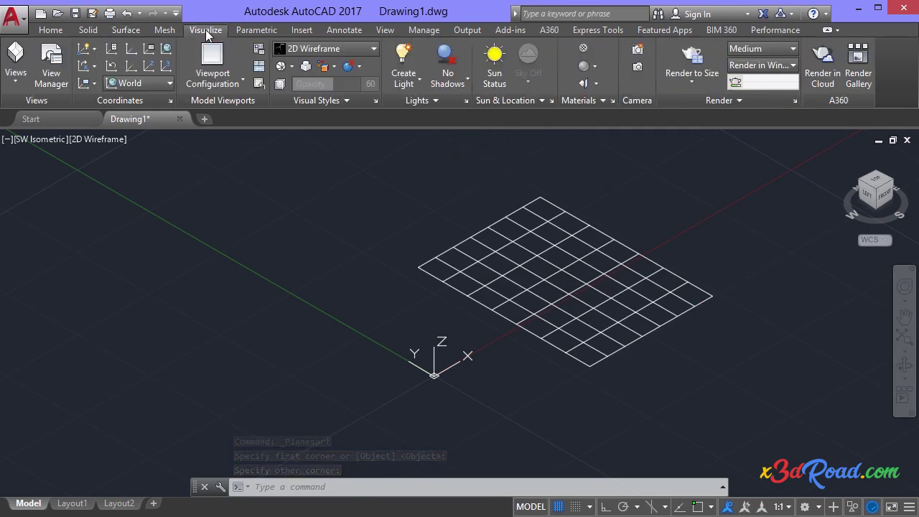
# Duplicate the Global material, name the copy MyTree1, and open MyTree1 in the Materials Editor
pyautogui.click(584, 49)
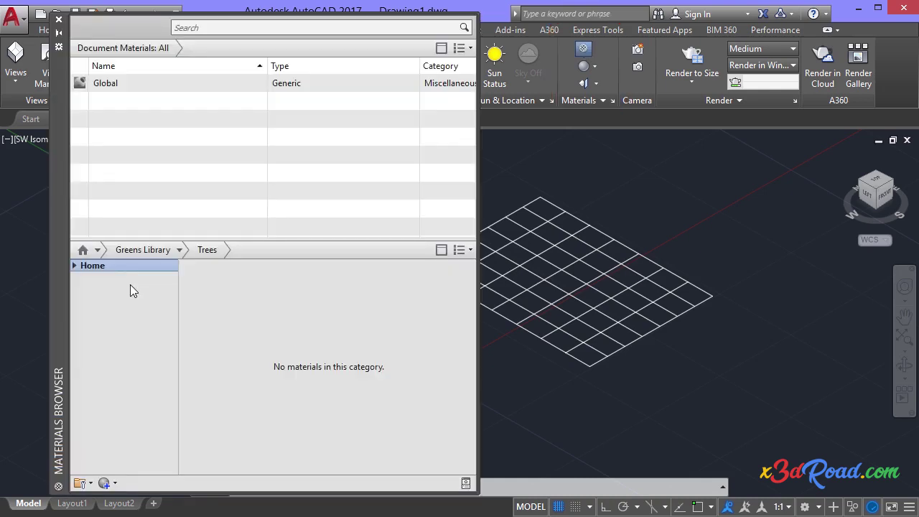
pyautogui.click(104, 84)
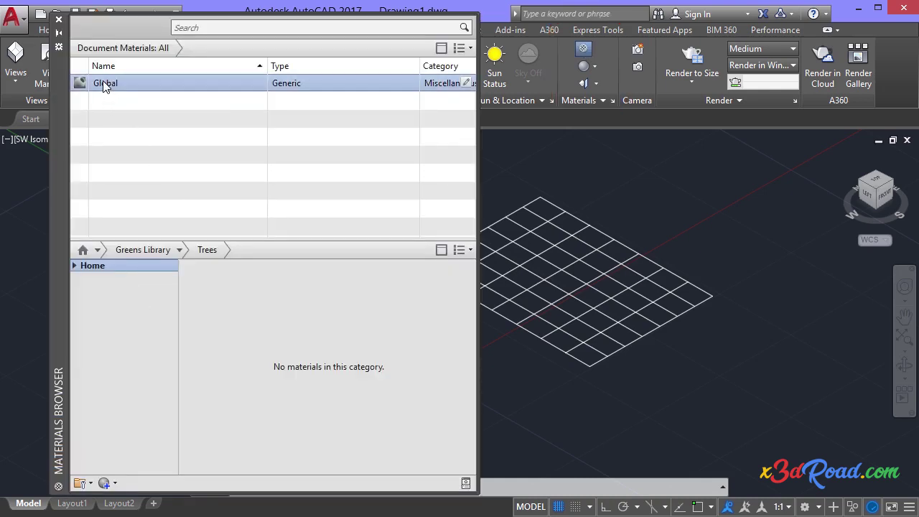
pyautogui.rightClick(105, 86)
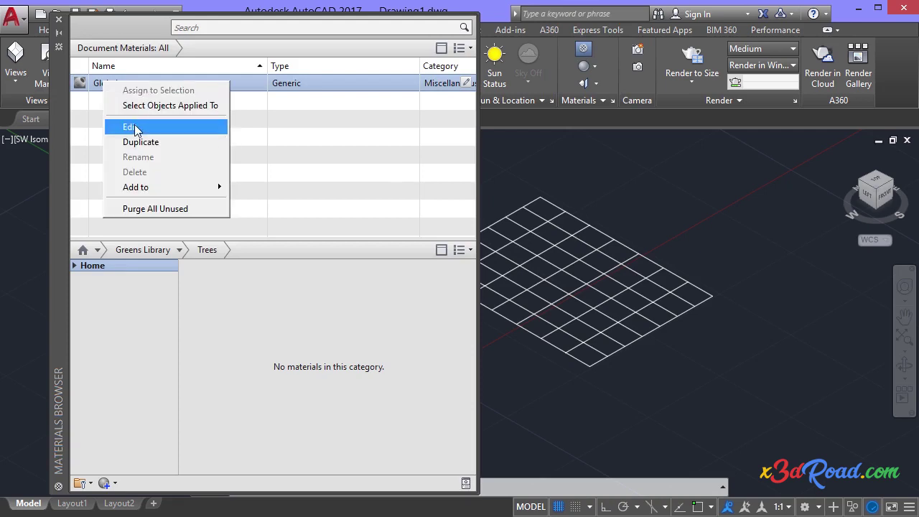
pyautogui.click(140, 143)
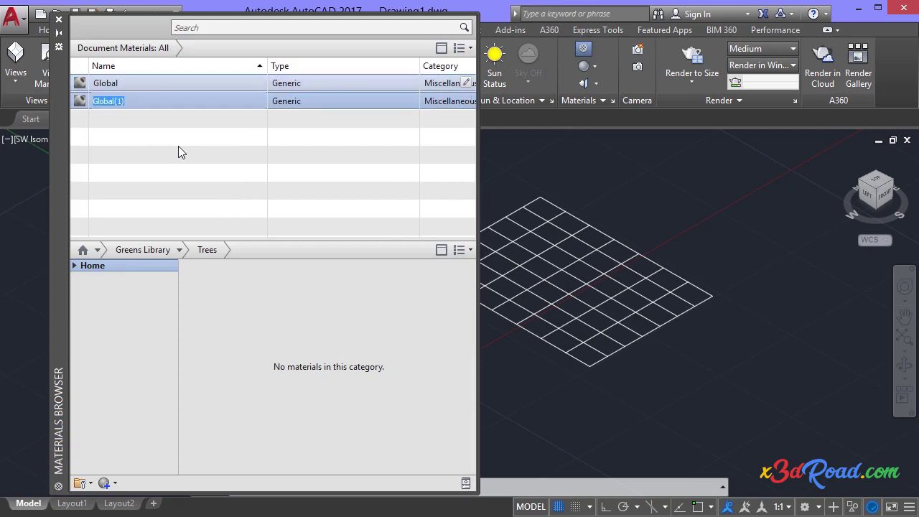
pyautogui.write('MyTree1')
pyautogui.press('Return')
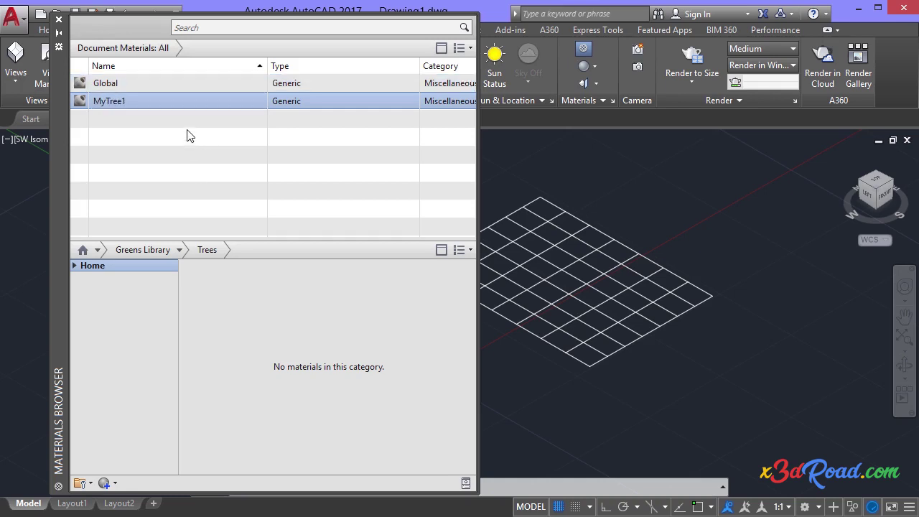
pyautogui.rightClick(125, 101)
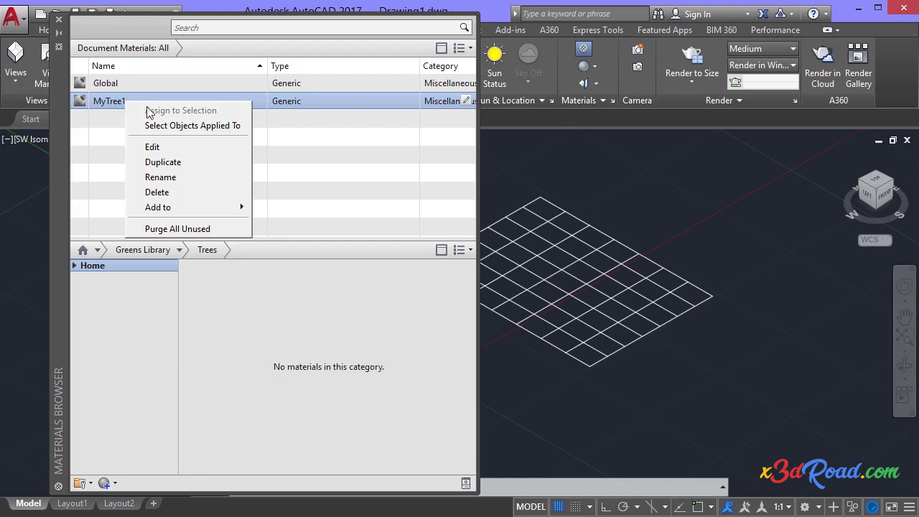
pyautogui.click(163, 149)
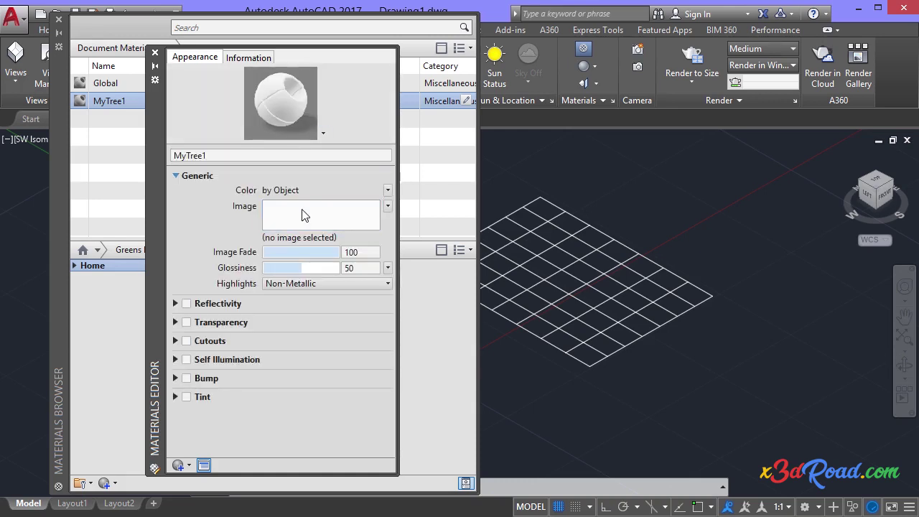
# Load MyTree-Normal.jpg as the MyTree1 colour image
pyautogui.click(302, 214)
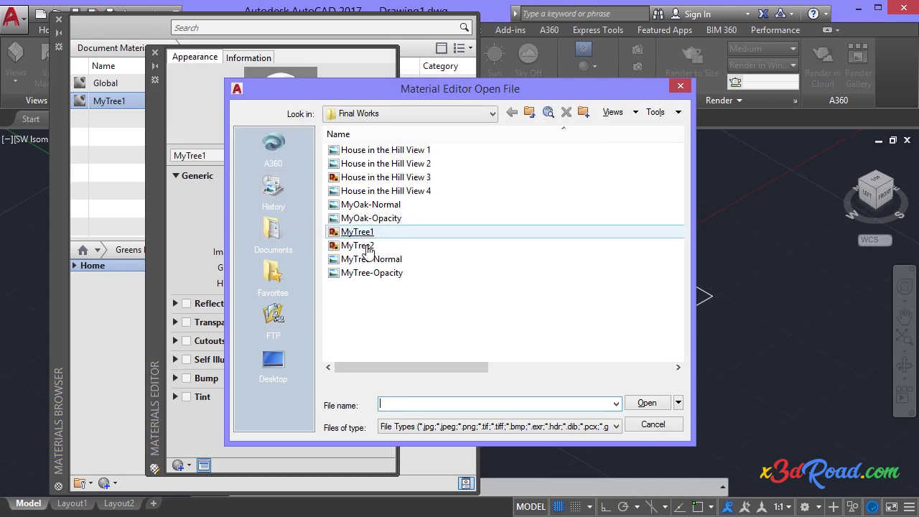
pyautogui.click(388, 262)
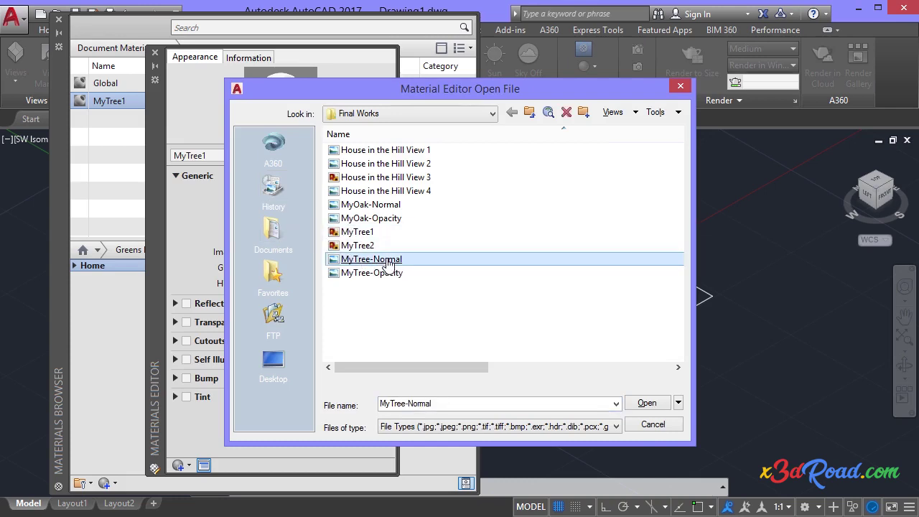
pyautogui.doubleClick(388, 263)
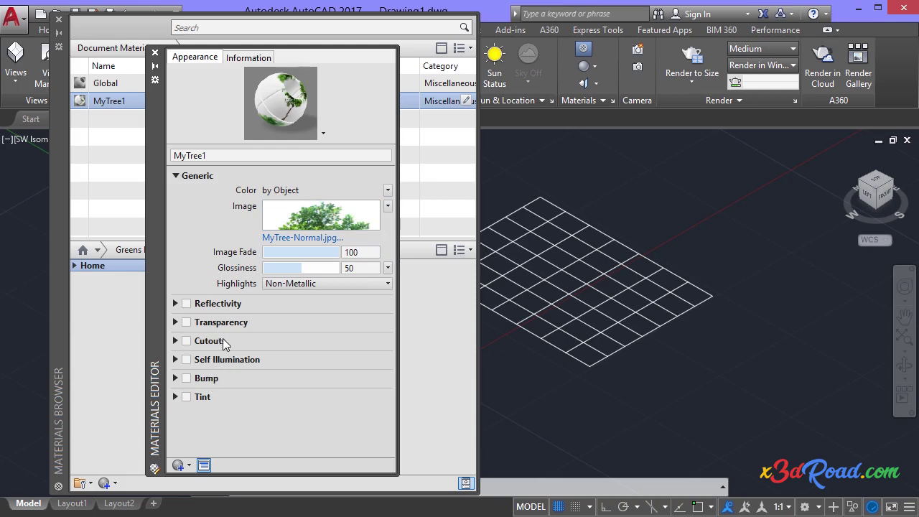
# Enable cutouts with MyTree-Opacity.jpg and close the Materials Editor
pyautogui.click(186, 341)
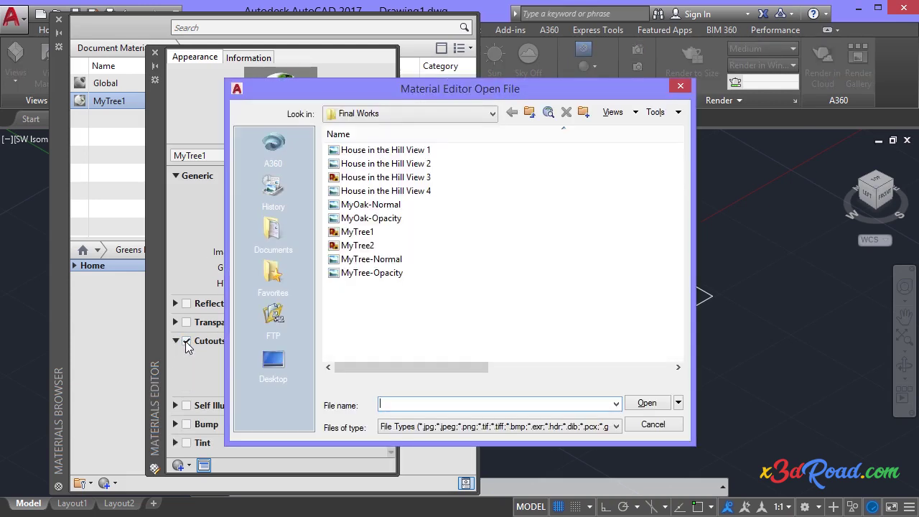
pyautogui.click(387, 276)
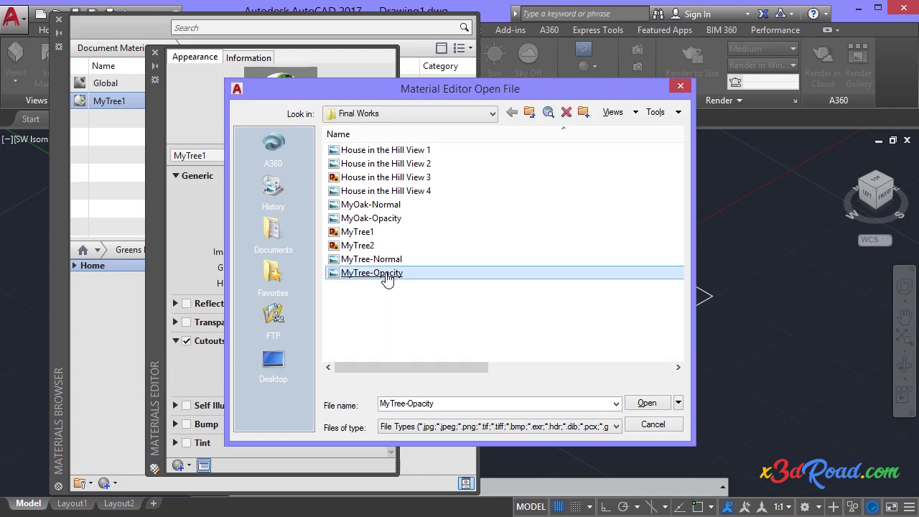
pyautogui.doubleClick(387, 276)
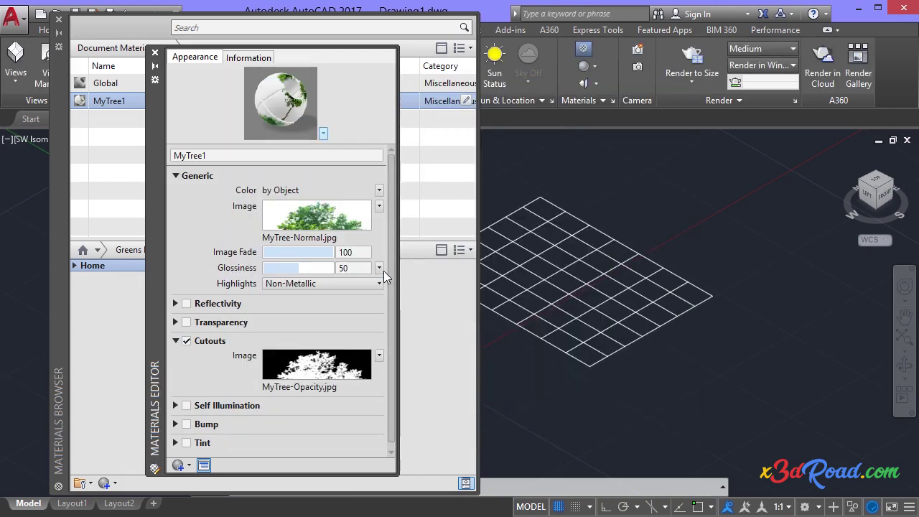
pyautogui.click(156, 55)
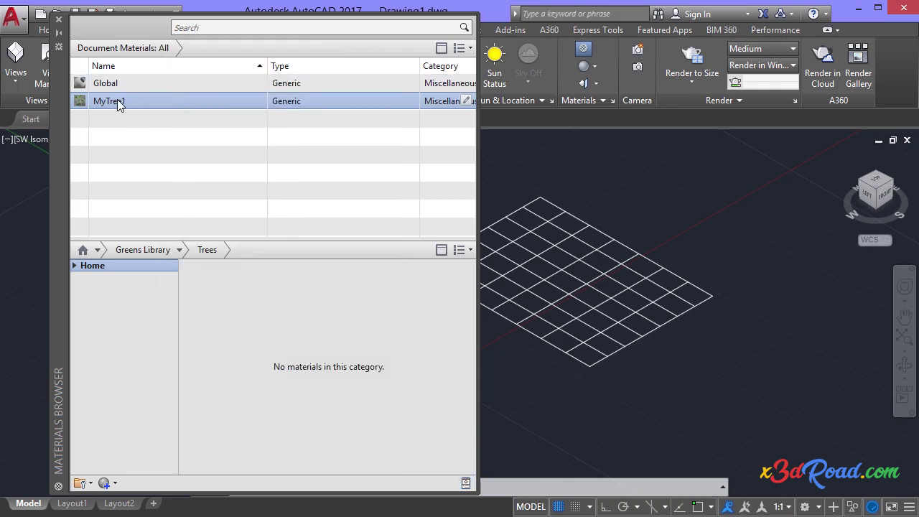
# Drag the MyTree1 material onto the planar surface and close the Materials Browser
pyautogui.moveTo(115, 101); pyautogui.dragTo(523, 239)
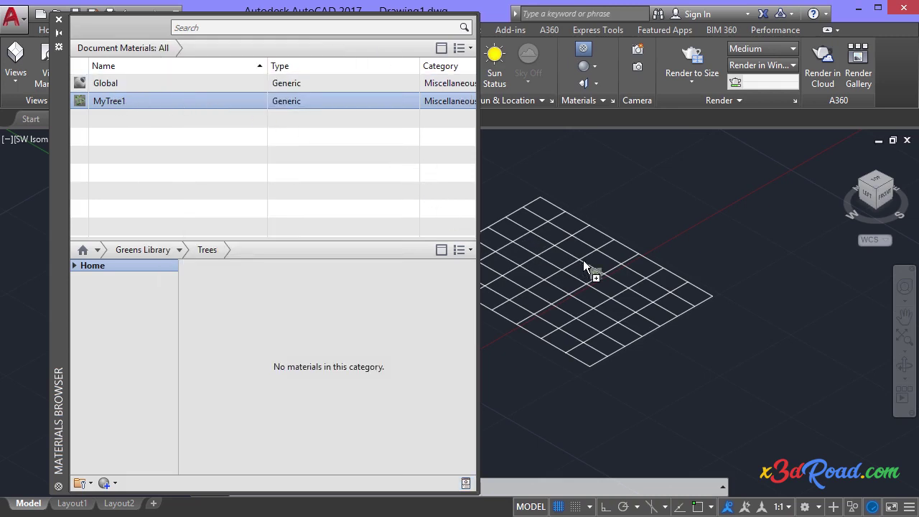
pyautogui.moveTo(579, 260); pyautogui.dragTo(579, 260)
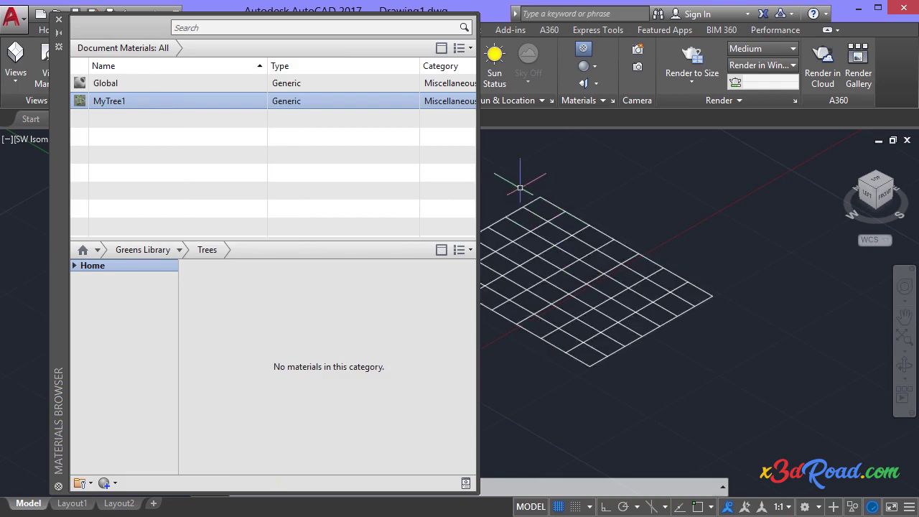
pyautogui.click(59, 19)
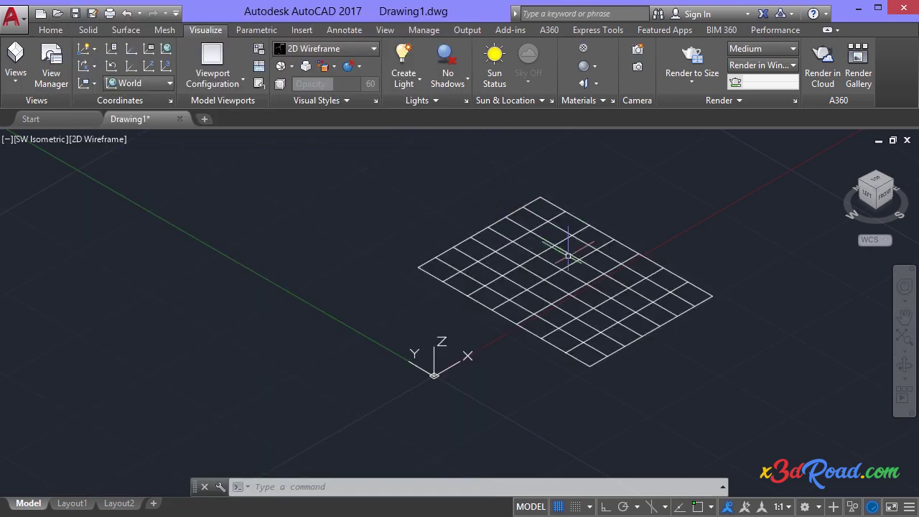
# Set the viewport visual style to Realistic and select the planar surface
pyautogui.click(106, 140)
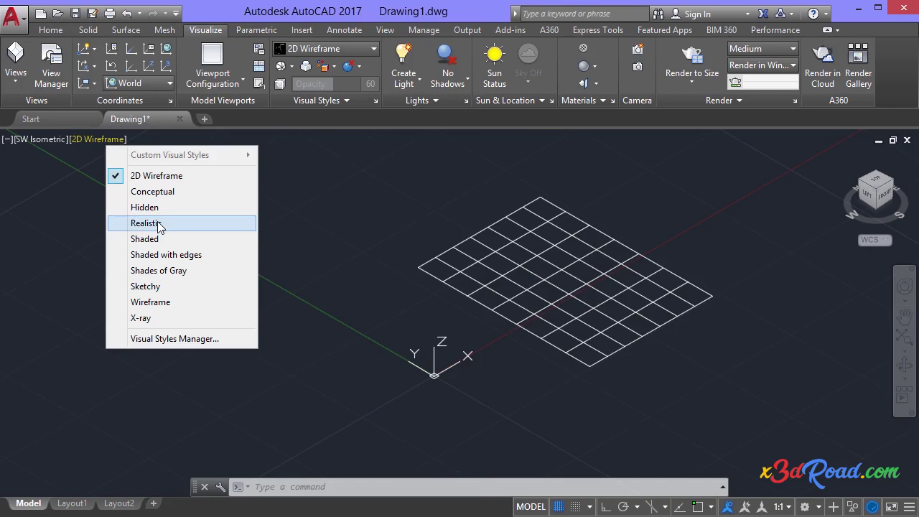
pyautogui.click(158, 223)
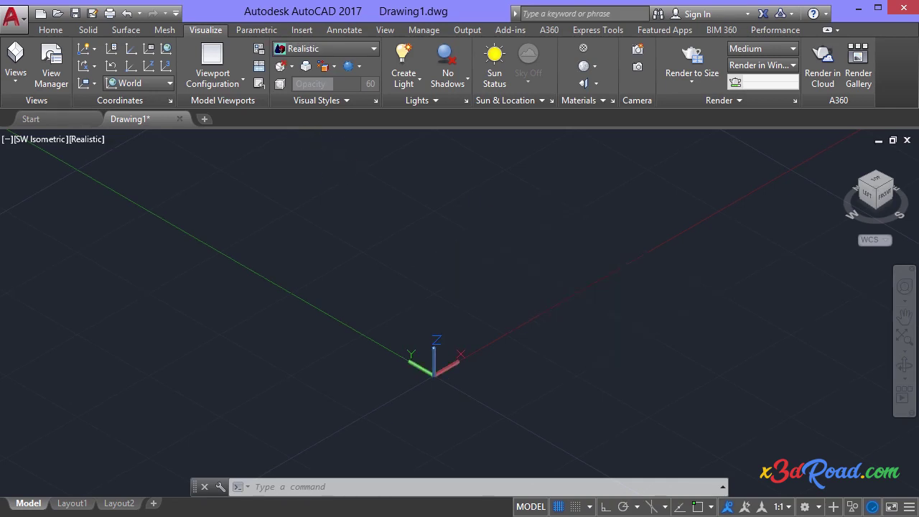
pyautogui.click(618, 273)
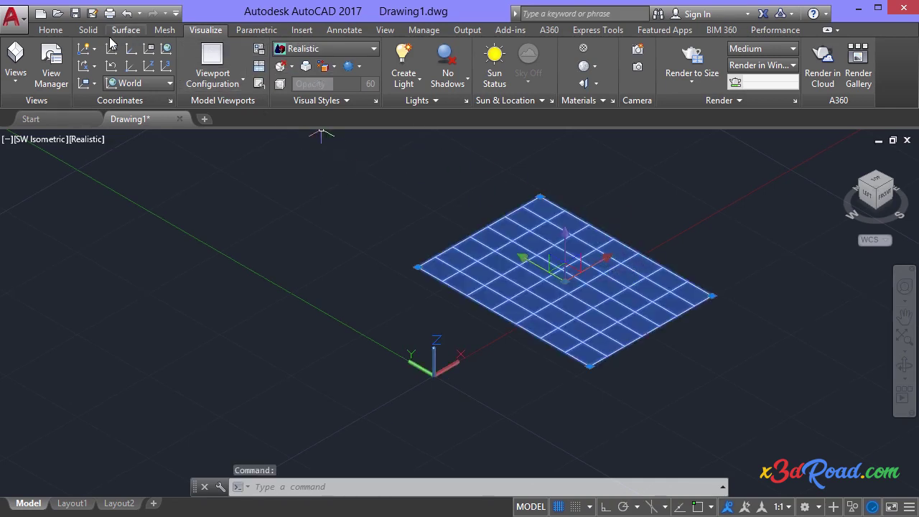
# Rotate the plane 90° upright with 3DROTATE and reopen the Materials Browser
pyautogui.click(49, 31)
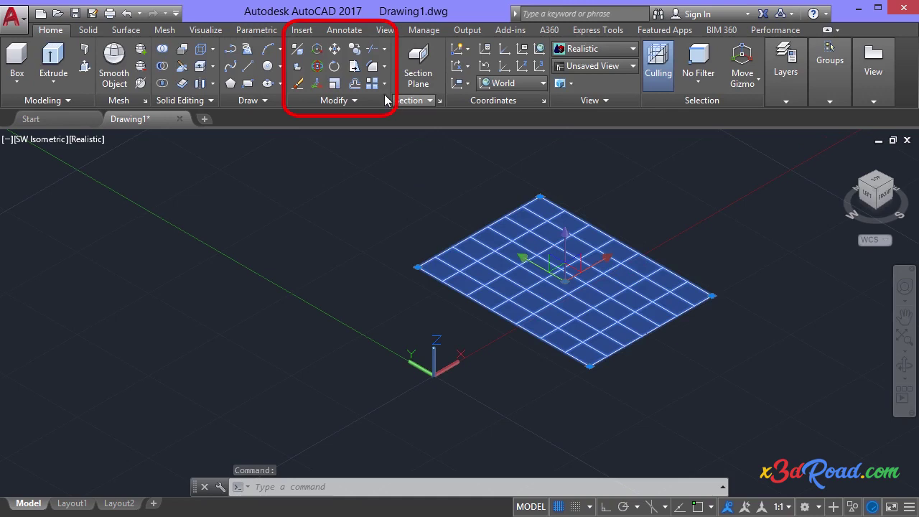
pyautogui.click(317, 67)
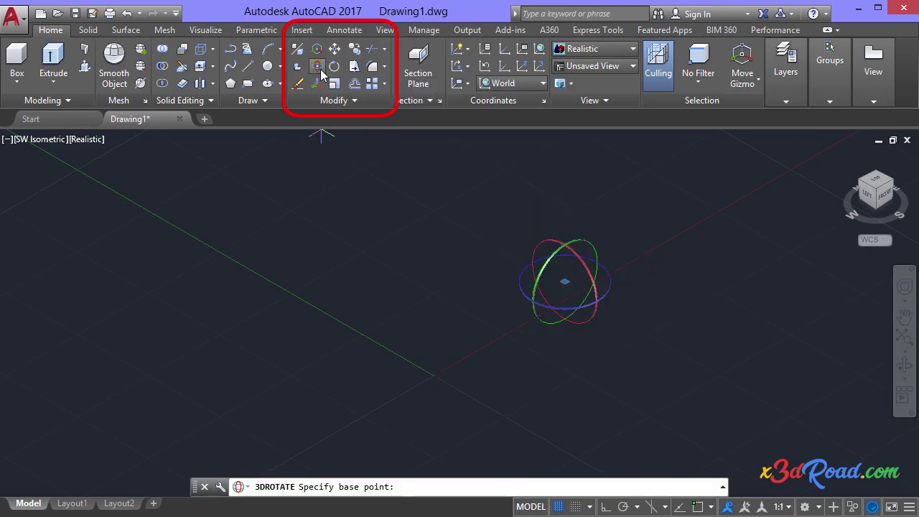
pyautogui.click(589, 272)
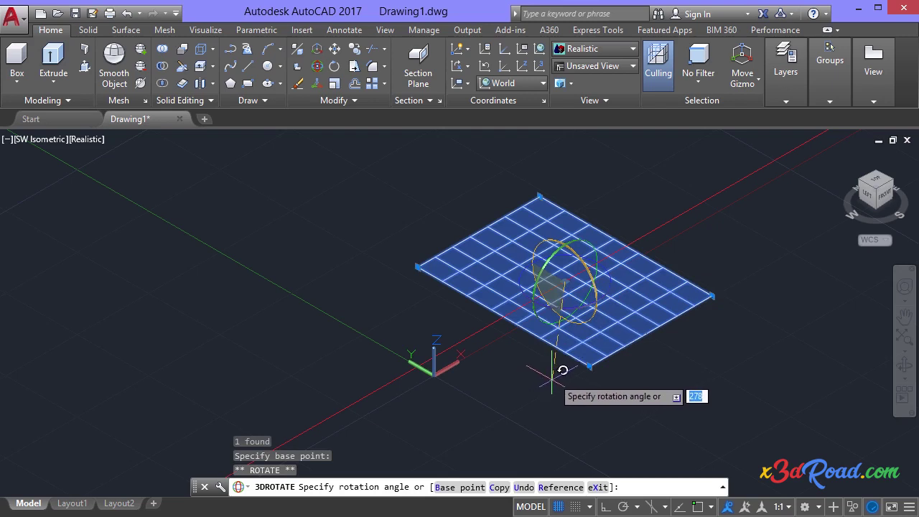
pyautogui.write('90')
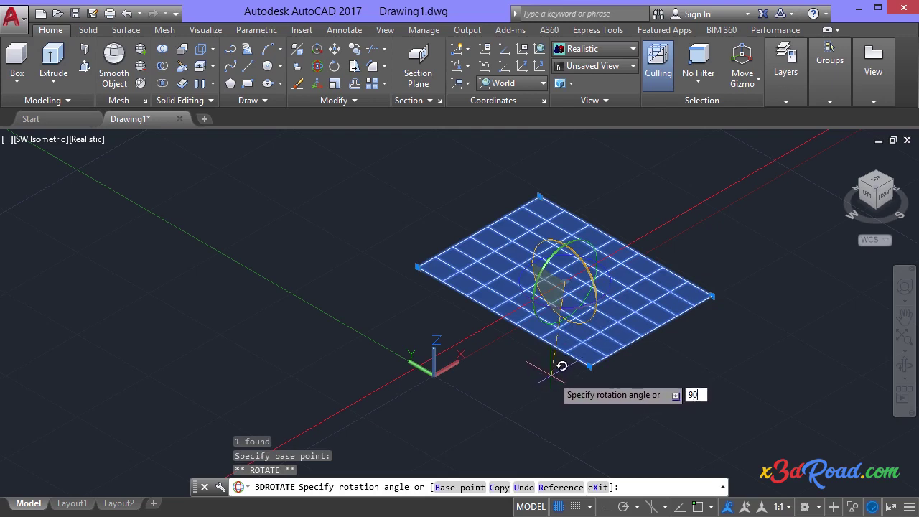
pyautogui.press('Return')
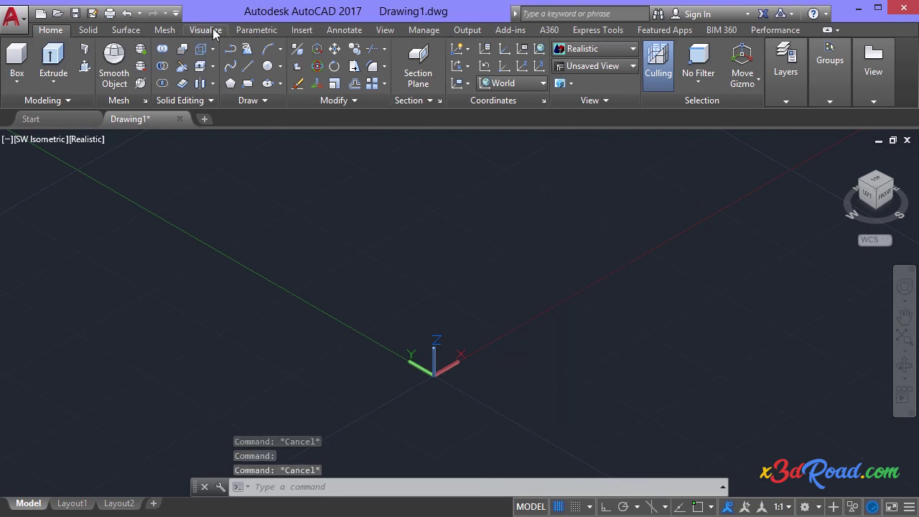
pyautogui.click(205, 29)
pyautogui.click(584, 49)
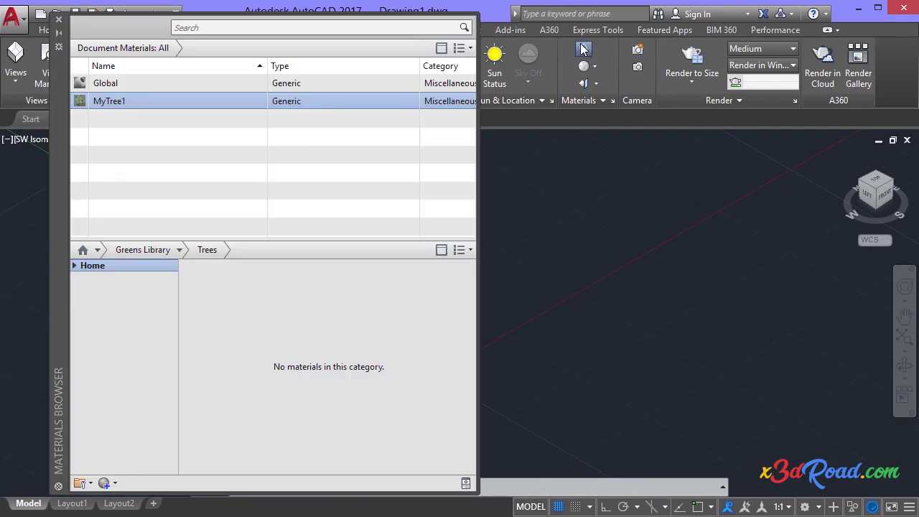
# Open MyTree1 in the Materials Editor and its colour image texture settings
pyautogui.rightClick(109, 101)
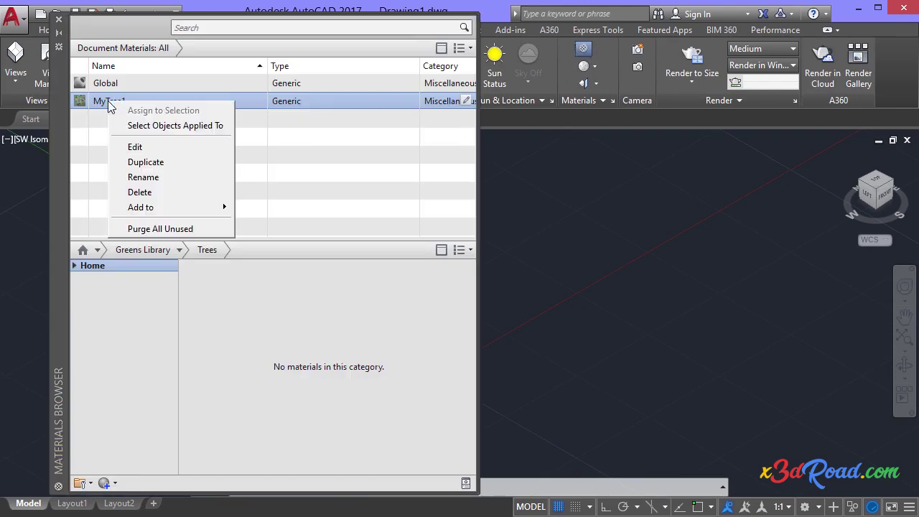
pyautogui.click(136, 147)
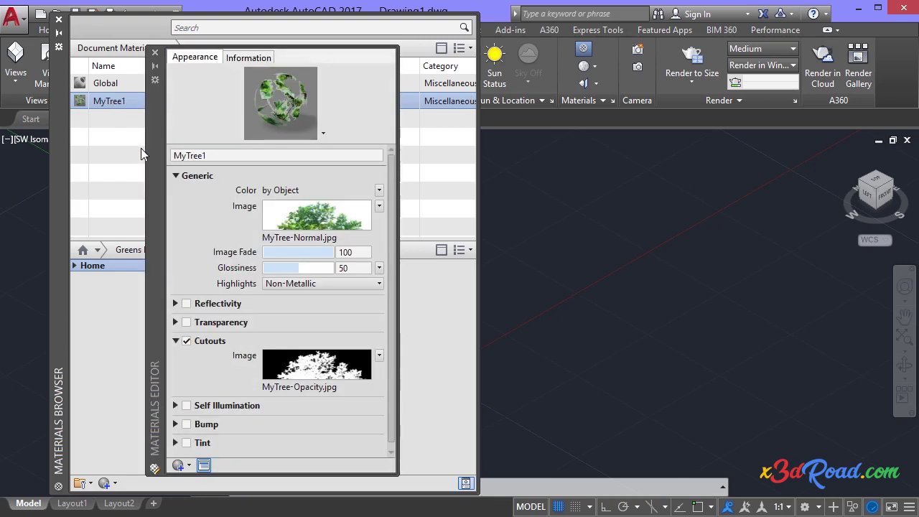
pyautogui.click(329, 219)
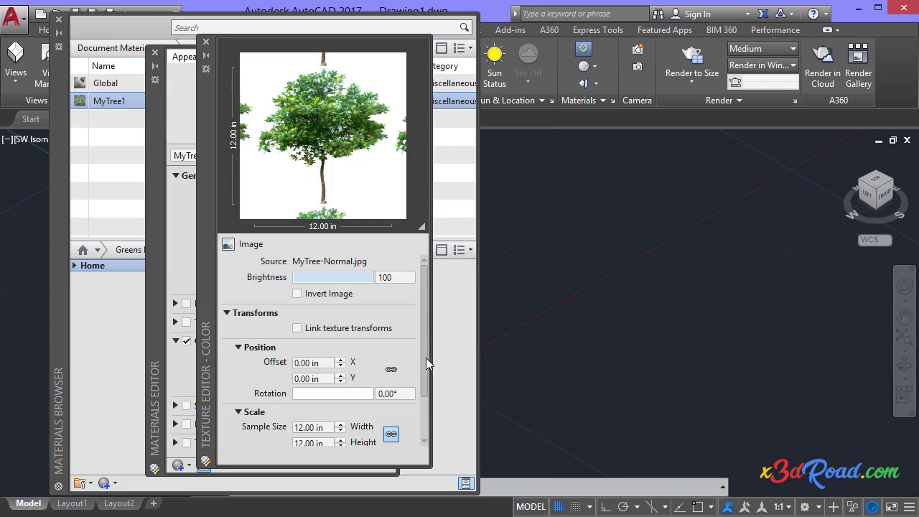
# Set the colour image repeat to None horizontally and vertically and the sample width to 0.85 in
pyautogui.moveTo(427, 359); pyautogui.dragTo(419, 433)
pyautogui.click(329, 420)
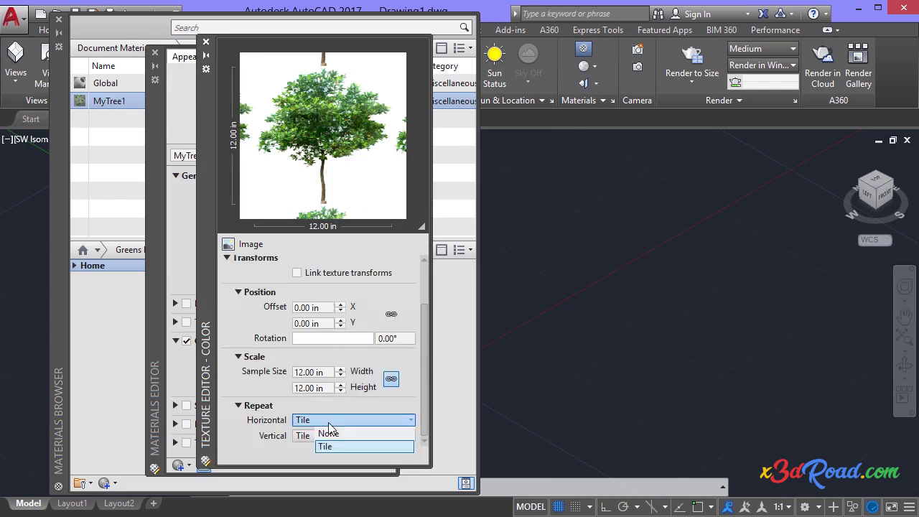
pyautogui.click(331, 434)
pyautogui.click(331, 438)
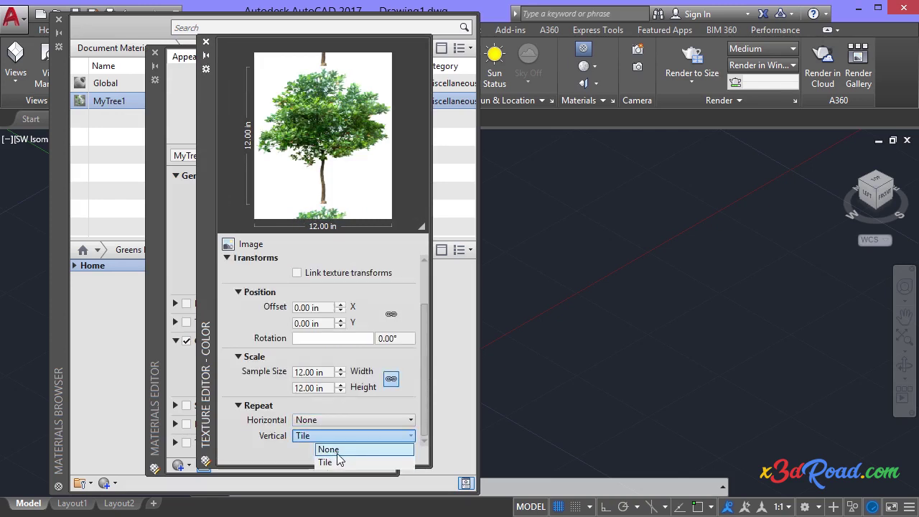
pyautogui.click(329, 449)
pyautogui.click(329, 372)
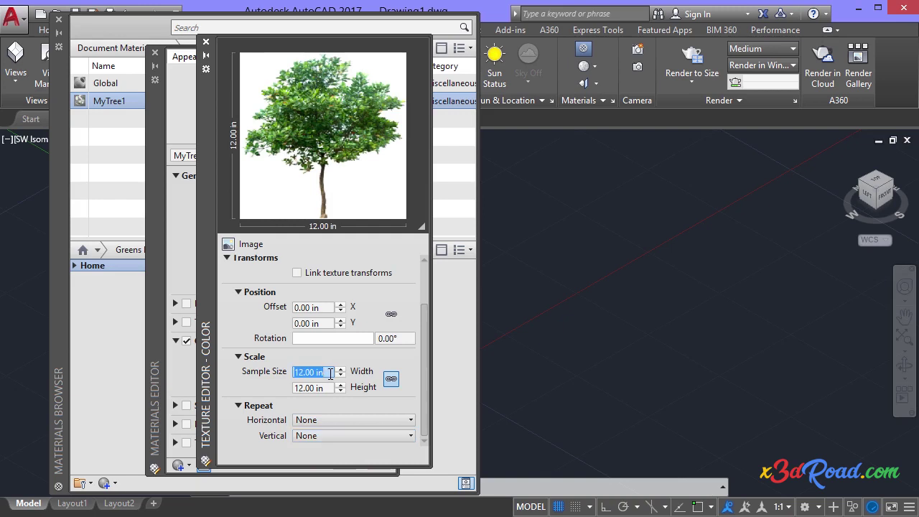
pyautogui.write('.5')
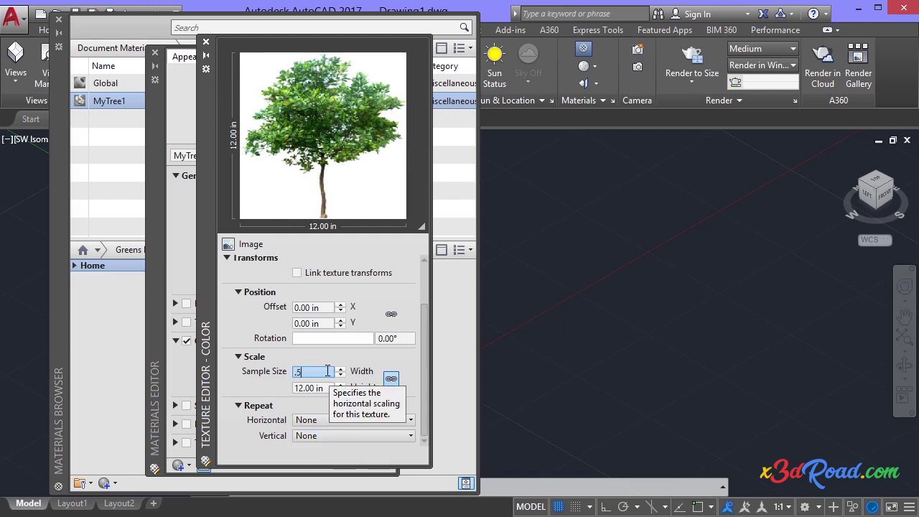
pyautogui.press('Tab')
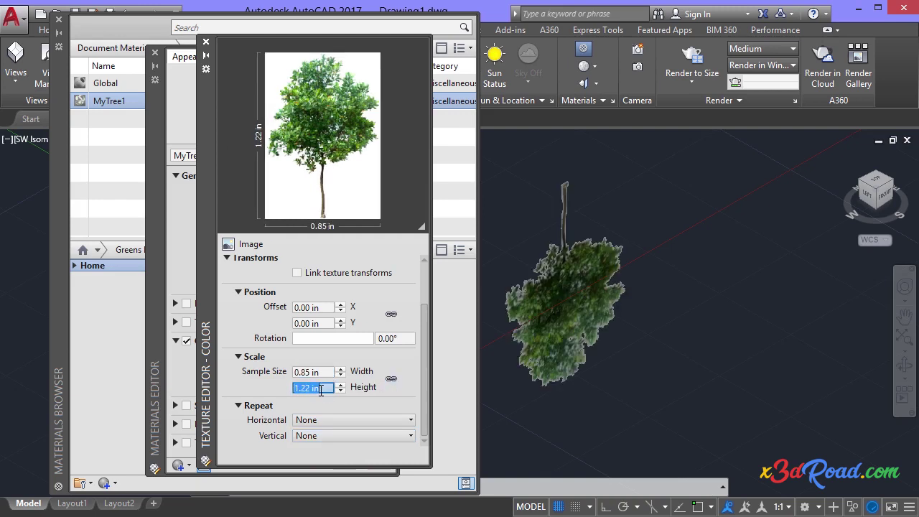
pyautogui.click(206, 42)
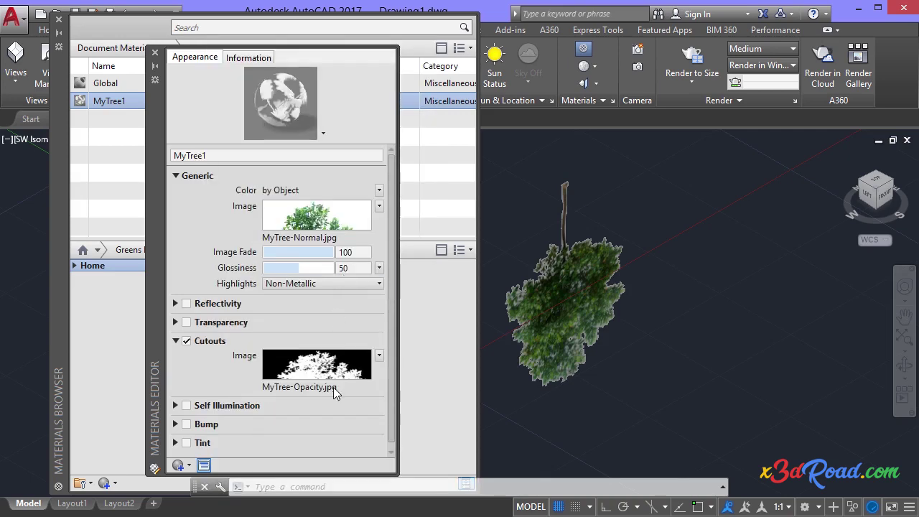
# Set the cutout image repeat to None horizontally and vertically
pyautogui.click(324, 368)
pyautogui.moveTo(426, 356); pyautogui.dragTo(420, 441)
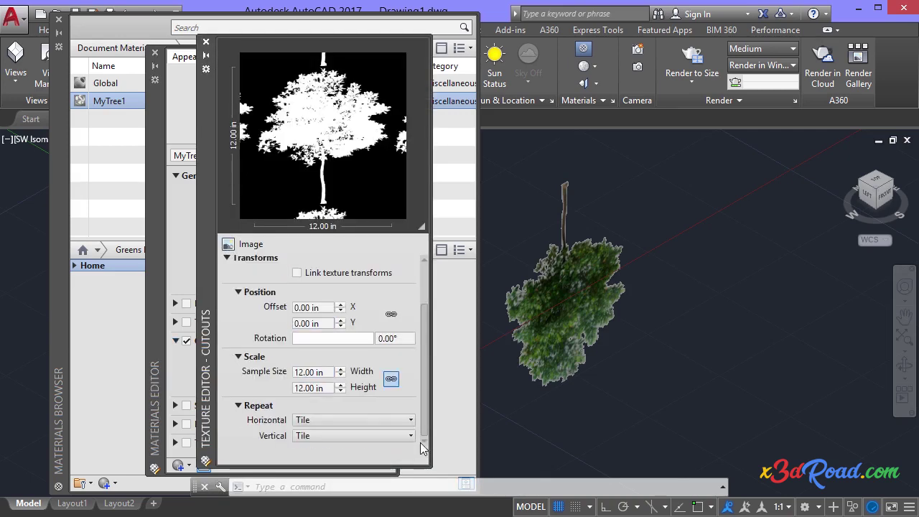
pyautogui.click(324, 418)
pyautogui.click(336, 435)
pyautogui.click(327, 436)
pyautogui.click(328, 448)
# Unlink the cutout width and height, size it 0.85 × 1.22 in, and close the editors
pyautogui.click(328, 371)
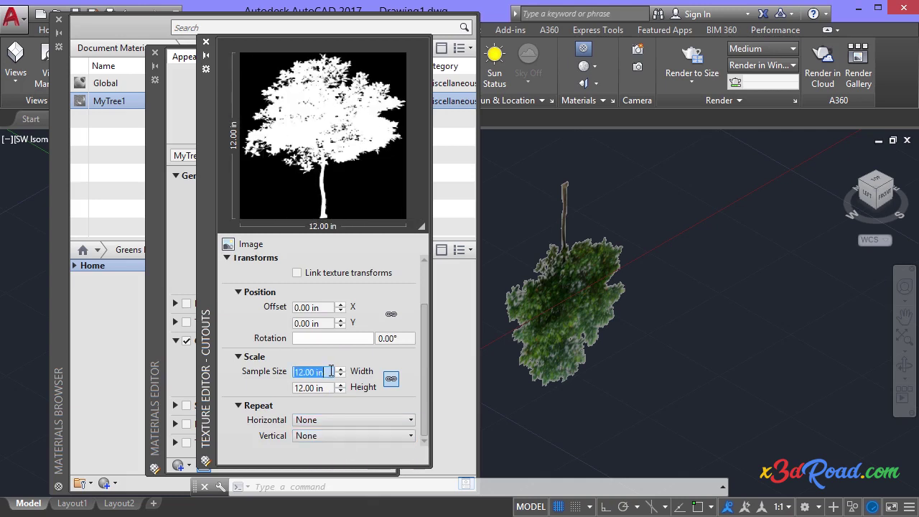
pyautogui.click(392, 381)
pyautogui.click(327, 371)
pyautogui.write('.85')
pyautogui.click(332, 388)
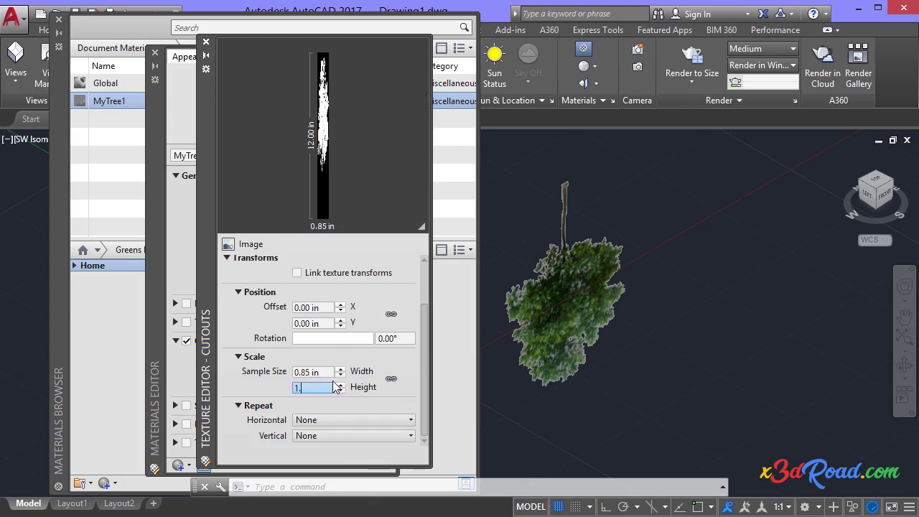
pyautogui.write('1.22')
pyautogui.hotkey('shift', 'Tab')
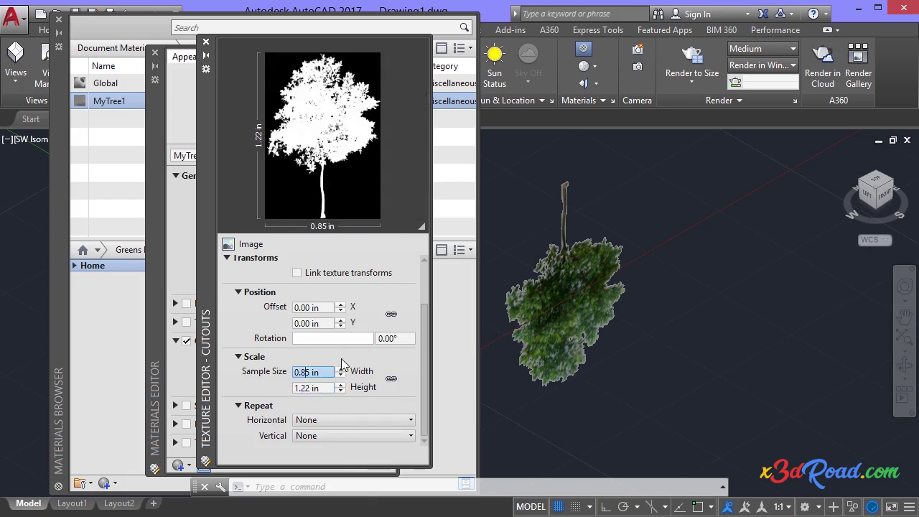
pyautogui.click(206, 43)
pyautogui.click(154, 52)
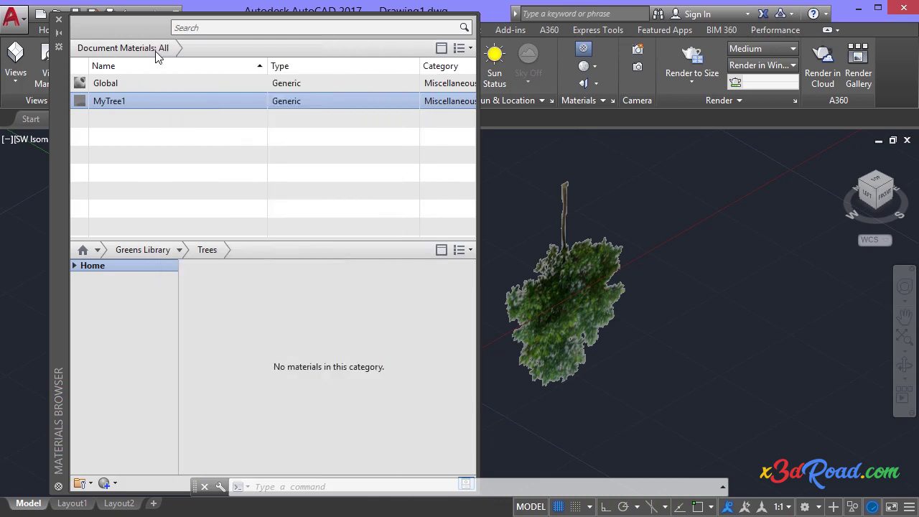
# Close the Materials Browser and rotate the tree plane 180° with 3D Rotate
pyautogui.click(59, 19)
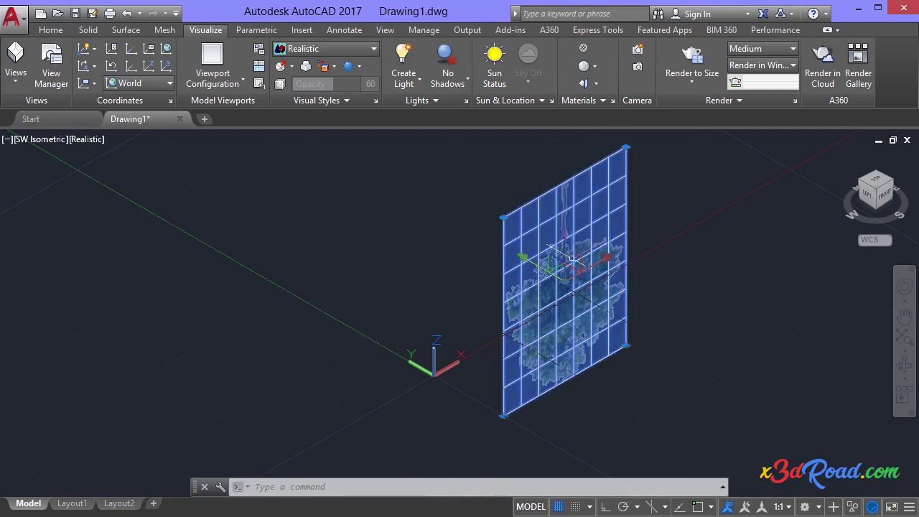
pyautogui.click(52, 31)
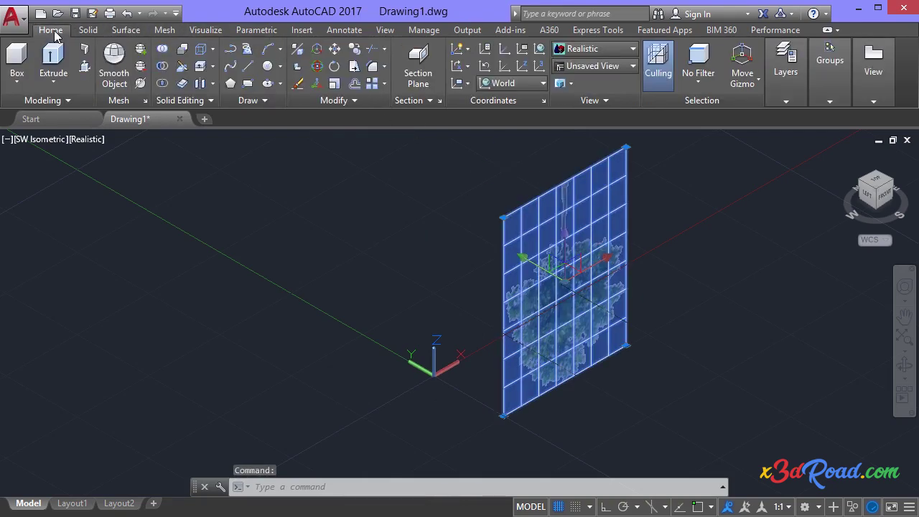
pyautogui.click(318, 66)
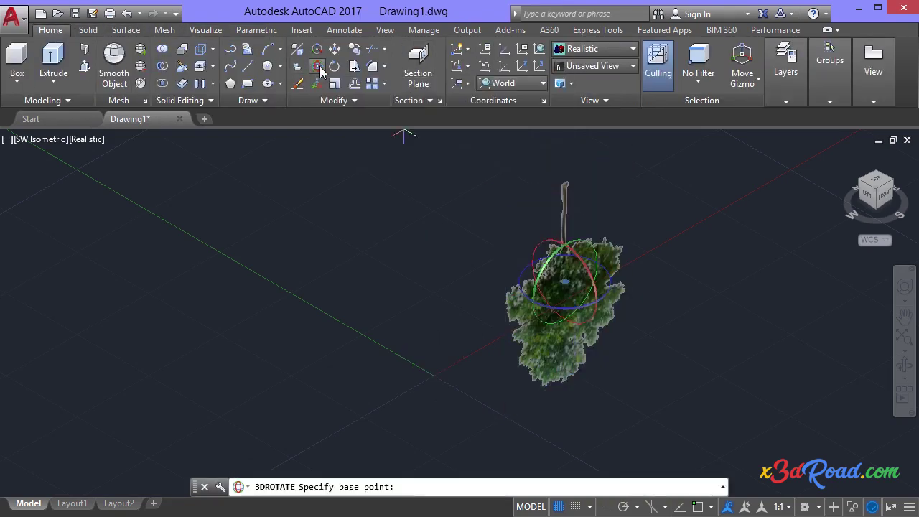
pyautogui.click(597, 262)
pyautogui.write('18')
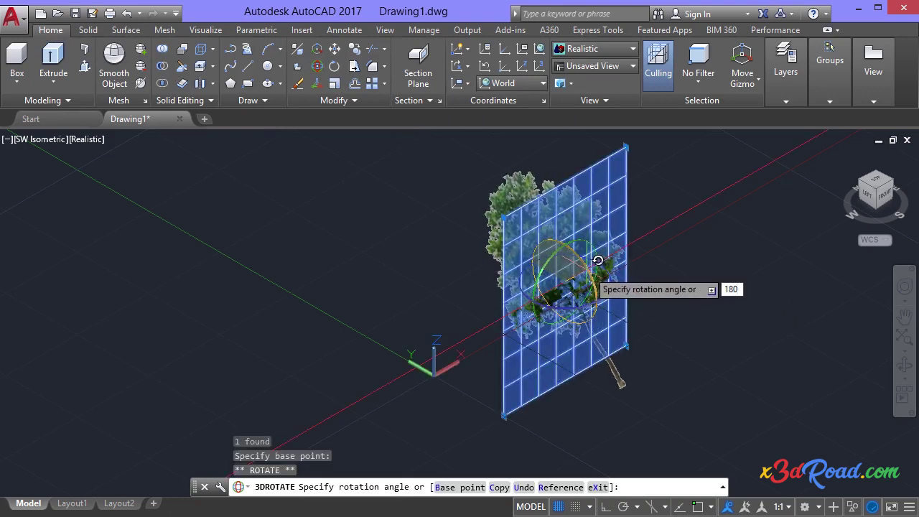
pyautogui.write('0')
pyautogui.press('Return')
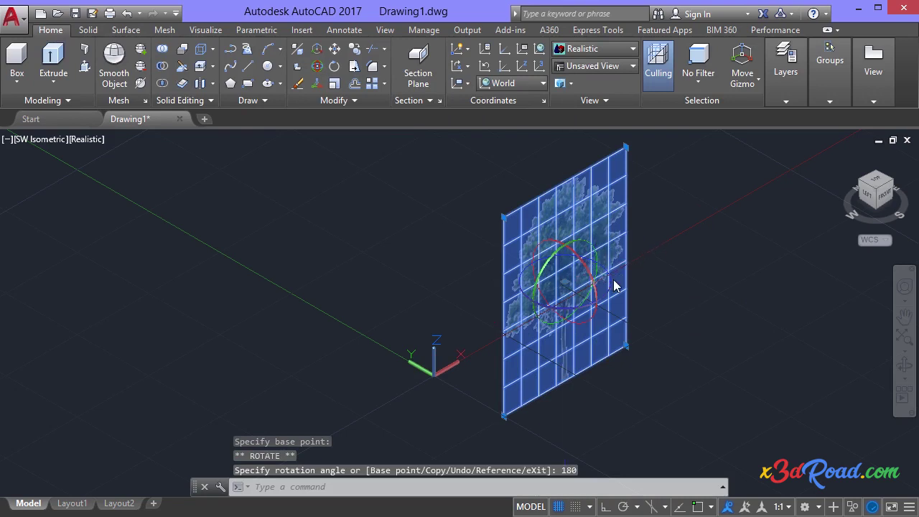
pyautogui.press('Escape')
pyautogui.press('Escape')
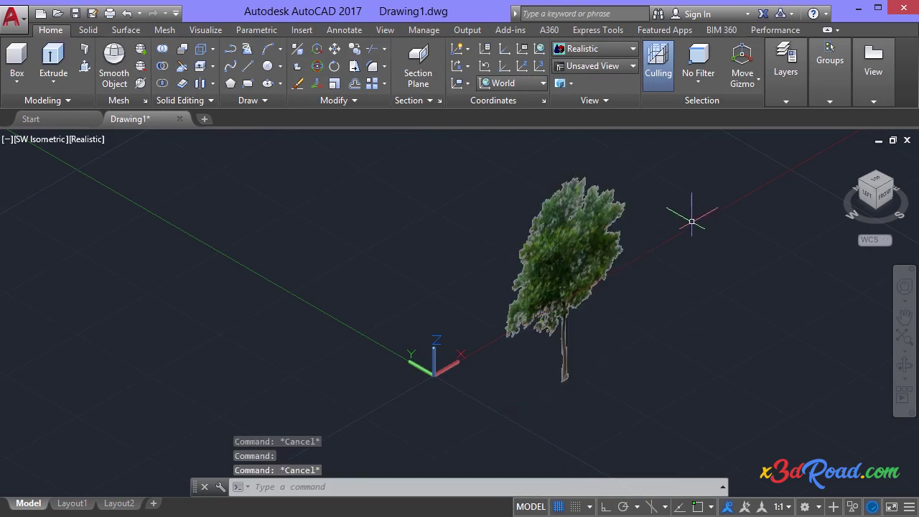
# In Front view, move the tree plane up onto the ground line, then return to SW Isometric
pyautogui.click(33, 138)
pyautogui.press('Escape')
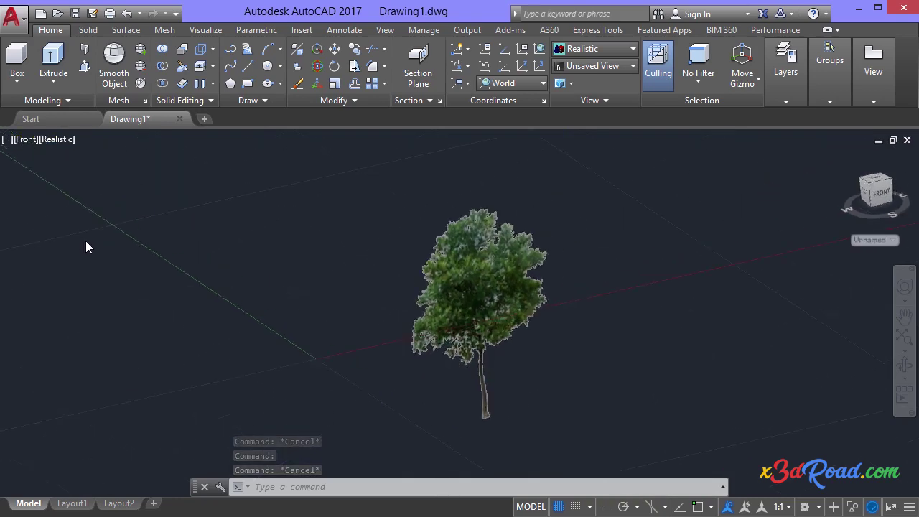
pyautogui.scroll(-2, 474, 239)
pyautogui.click(477, 257)
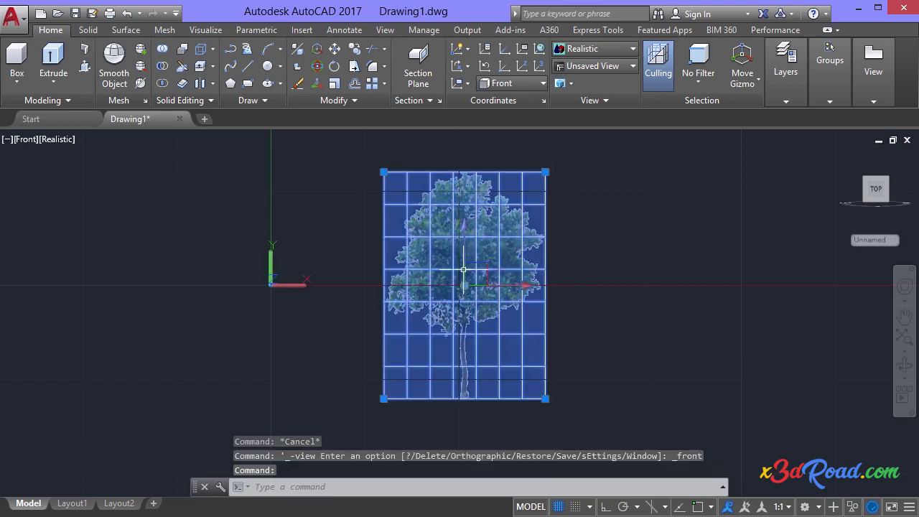
pyautogui.click(465, 260)
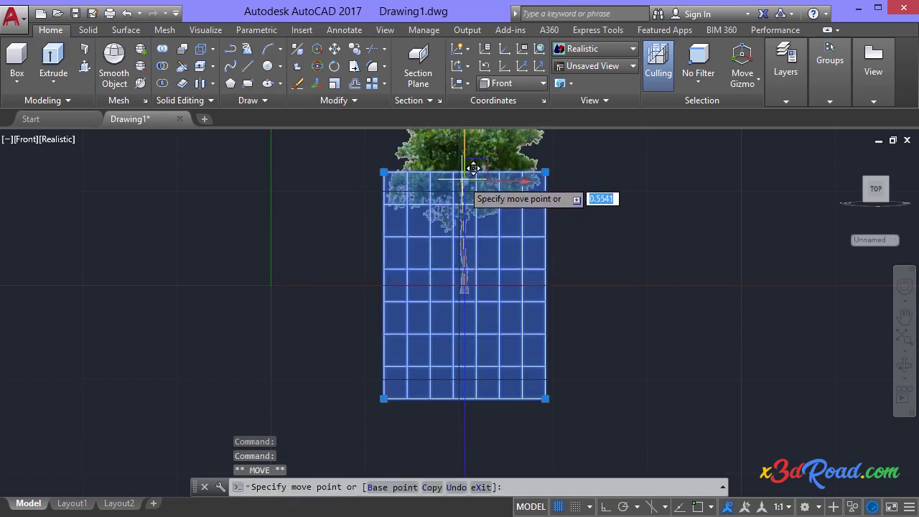
pyautogui.click(467, 247)
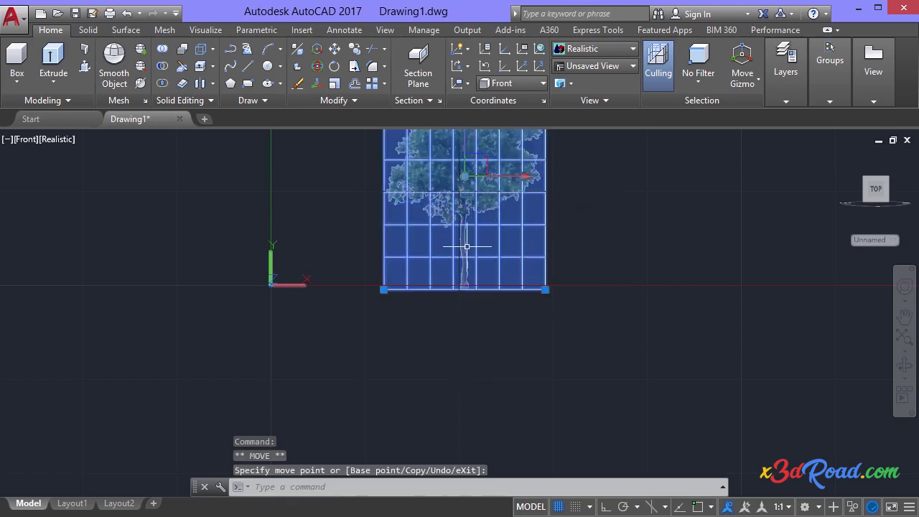
pyautogui.click(20, 144)
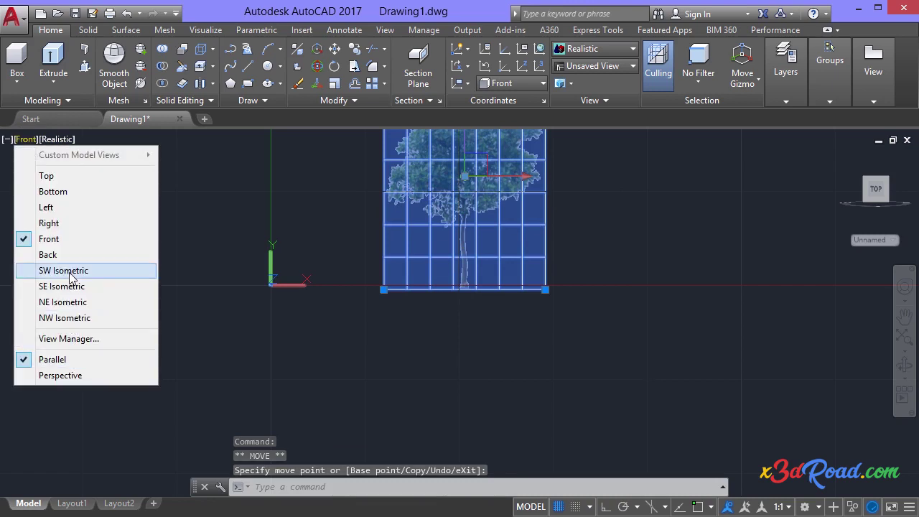
pyautogui.press('Escape')
pyautogui.press('Escape')
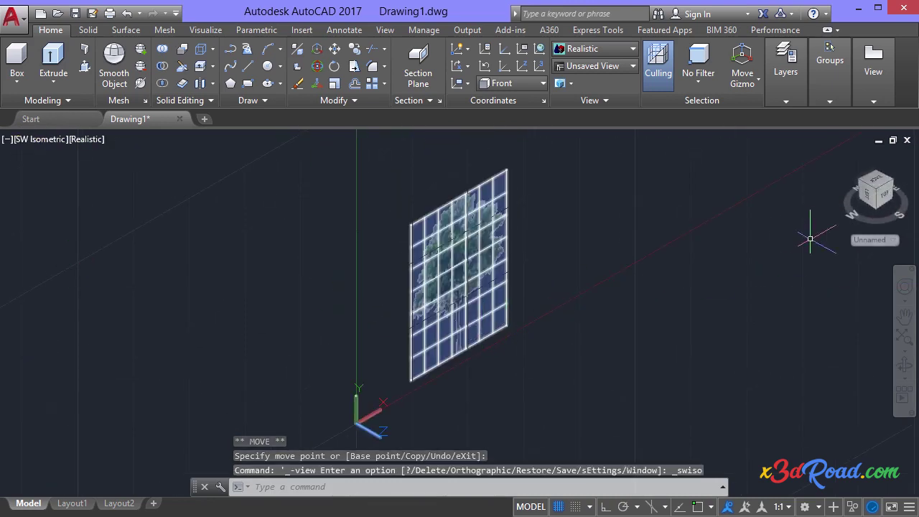
# Reset the UCS to World and pan to reframe the standing tree
pyautogui.click(872, 240)
pyautogui.click(862, 250)
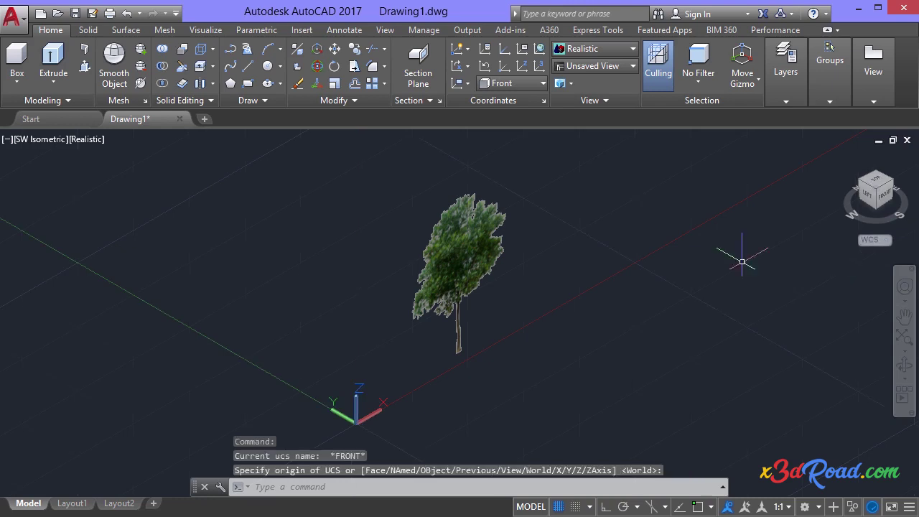
pyautogui.moveTo(481, 308); pyautogui.dragTo(642, 338, button='middle')
pyautogui.press('Escape')
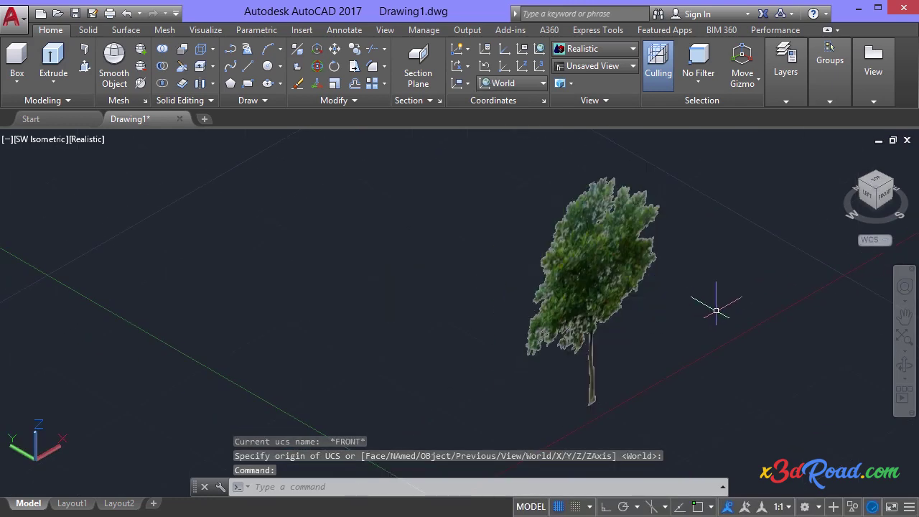